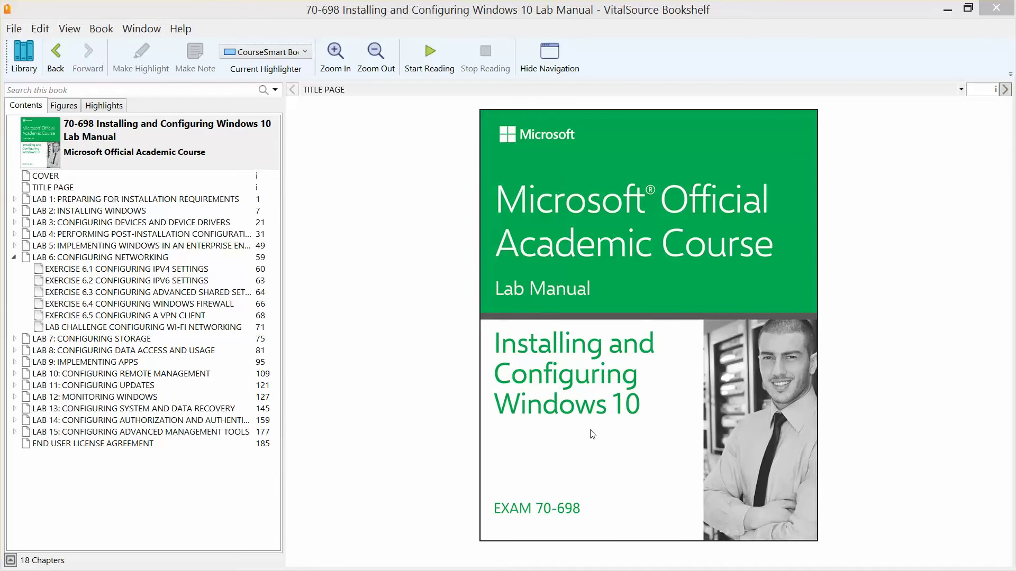
Open Lab 6's Exercise 6.3 on advanced shared settings in Bookshelf, then minimise the manual
left_click(135, 259)
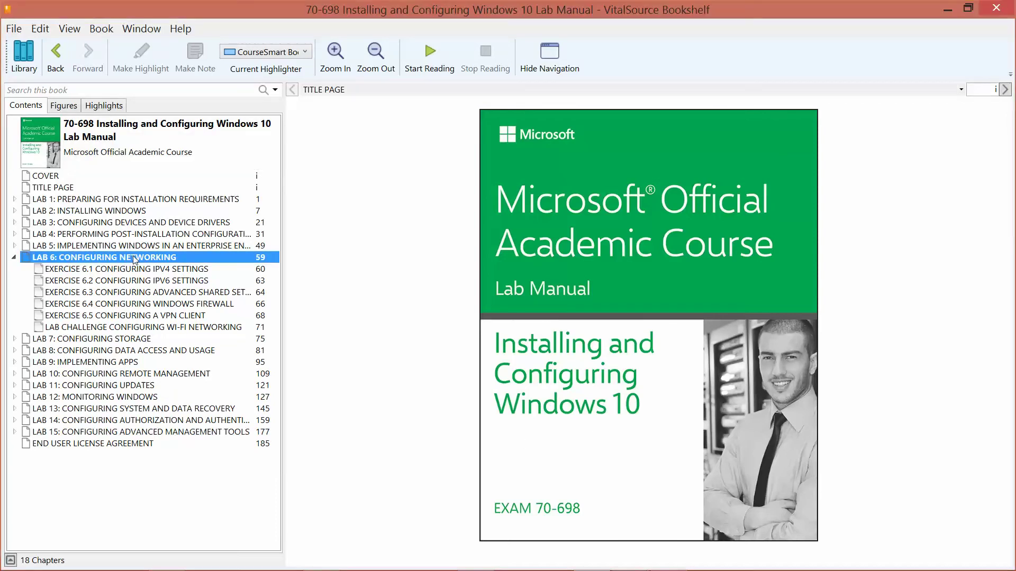
left_click(153, 295)
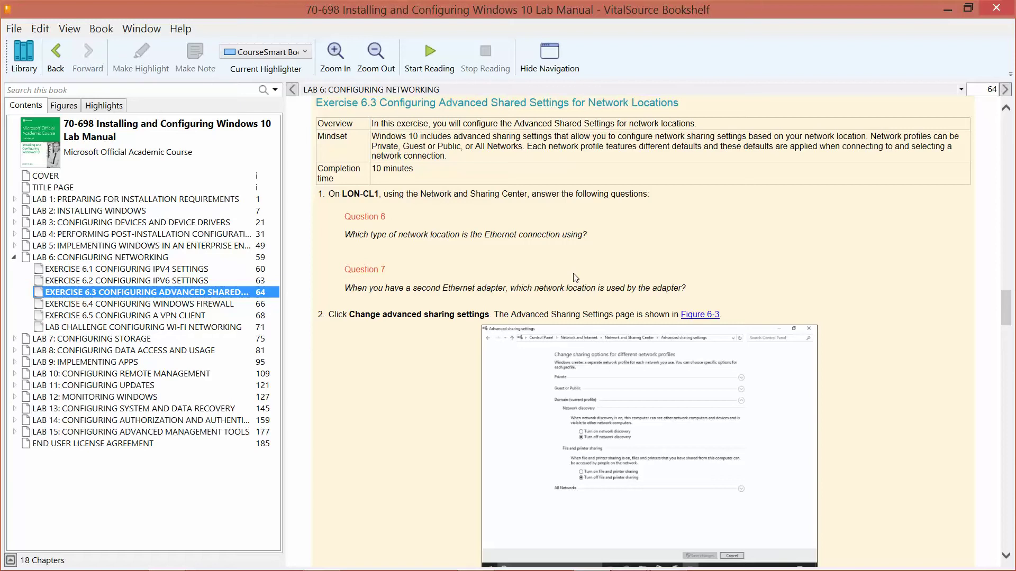
left_click(947, 9)
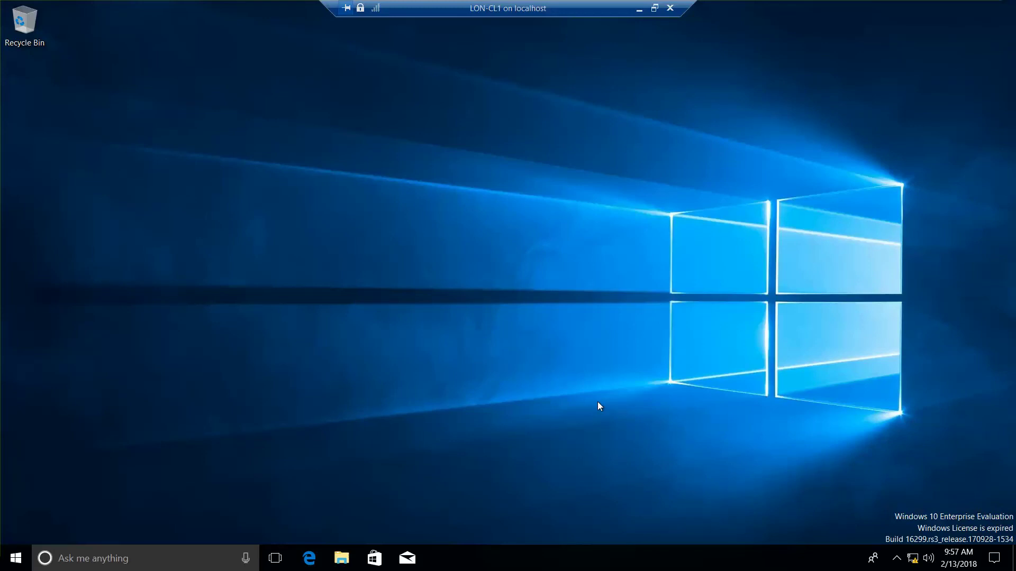
Open Network & Internet settings from the tray icon, try searching 'network and sharing', then scroll the Status page
right_click(914, 559)
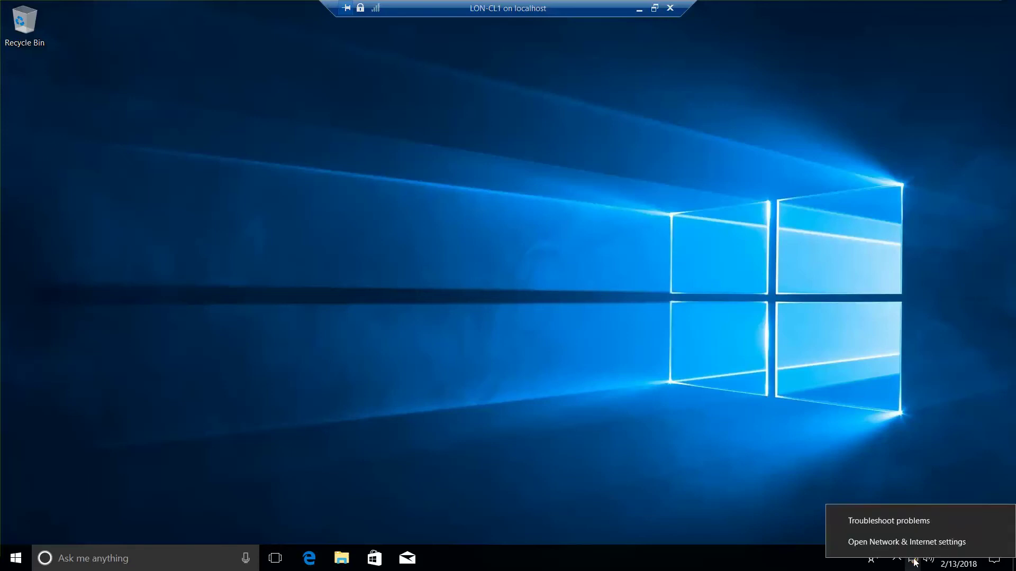
left_click(901, 541)
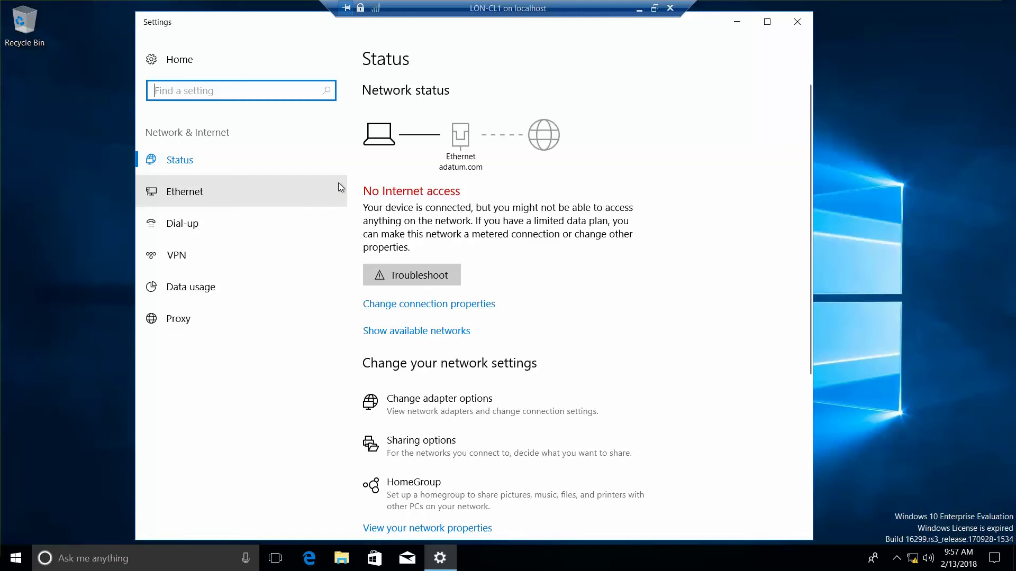
type("networ")
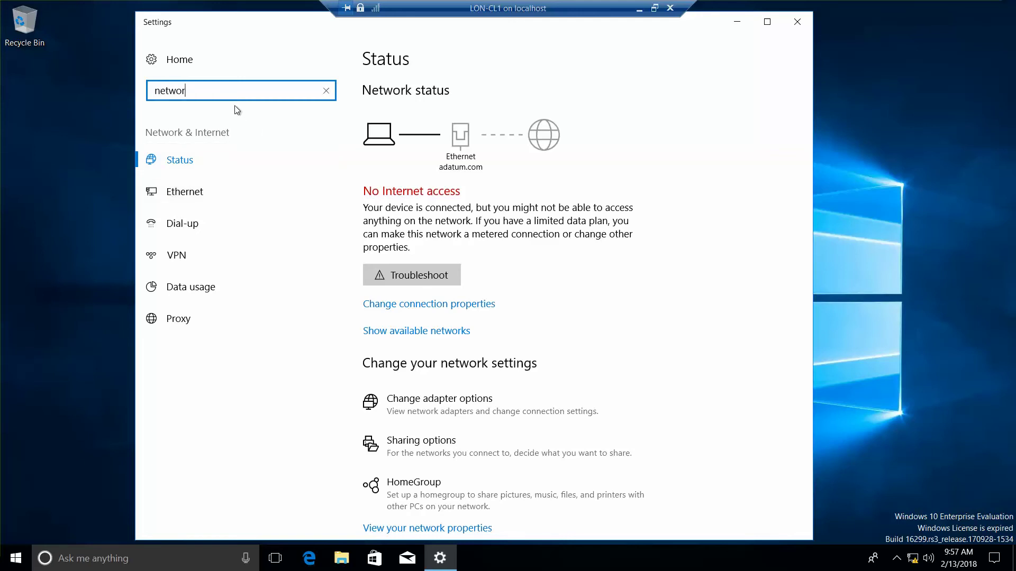
type("k & s")
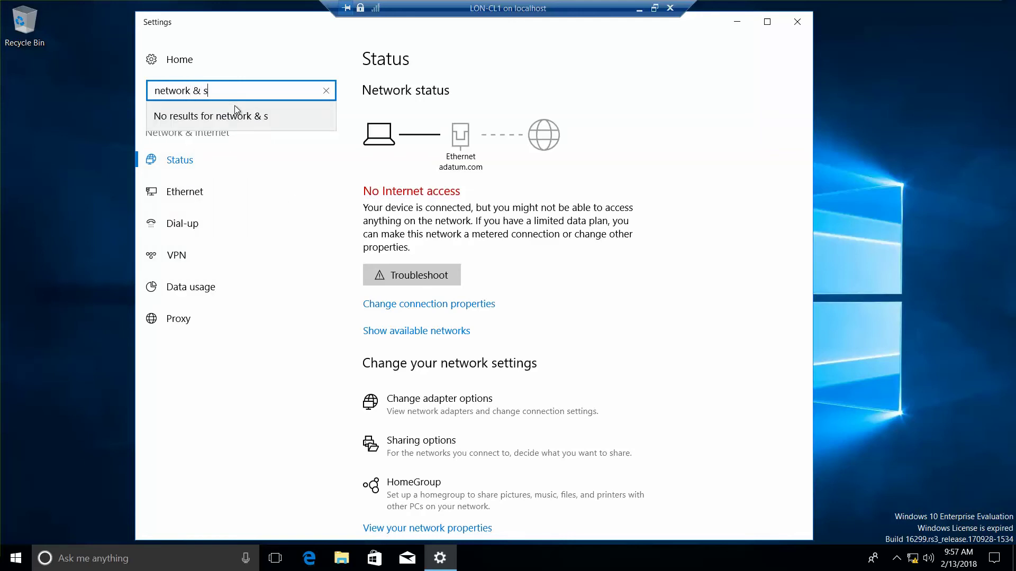
key("BackSpace")
key("BackSpace")
key("BackSpace")
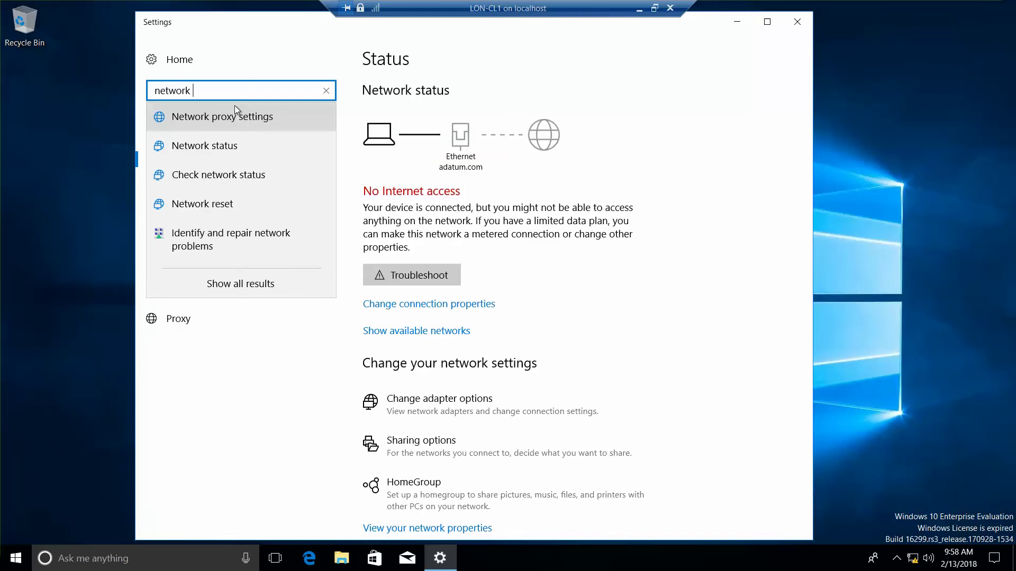
type("and sh")
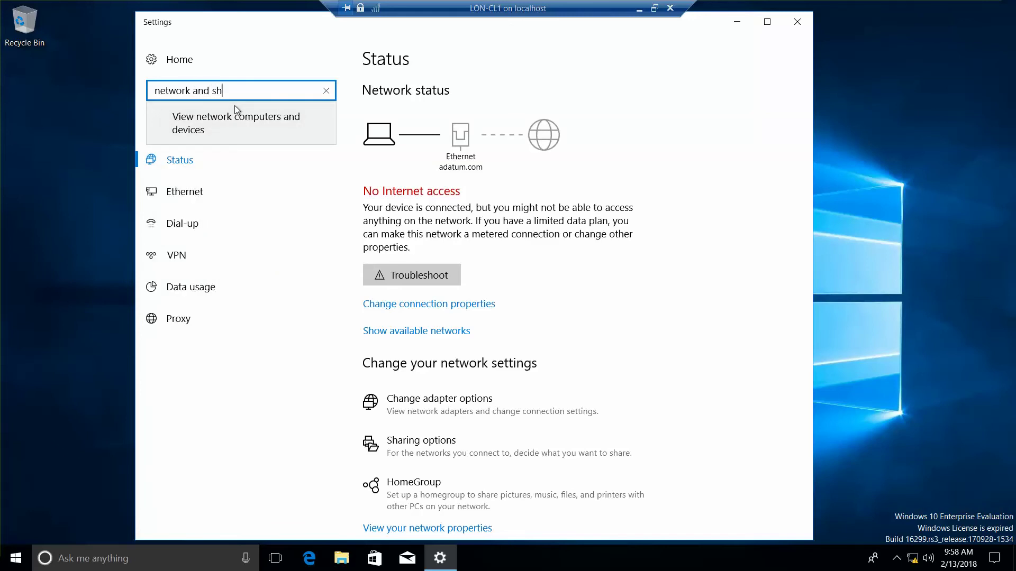
type("aring")
key("BackSpace")
key("BackSpace")
key("BackSpace")
key("BackSpace")
key("BackSpace")
key("BackSpace")
key("BackSpace")
key("BackSpace")
key("BackSpace")
key("BackSpace")
key("BackSpace")
key("BackSpace")
key("BackSpace")
key("BackSpace")
key("BackSpace")
key("BackSpace")
key("BackSpace")
key("BackSpace")
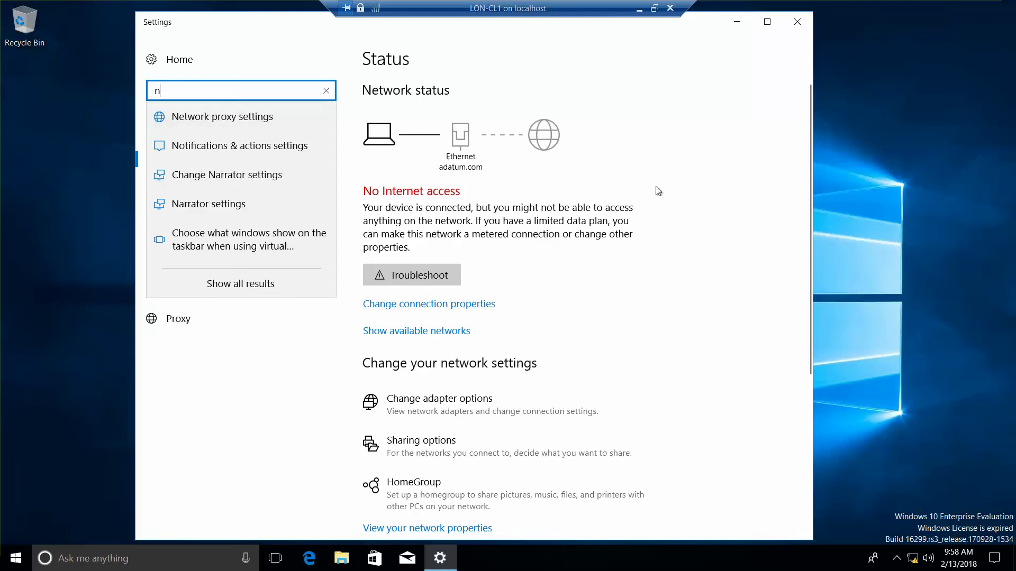
left_click(673, 200)
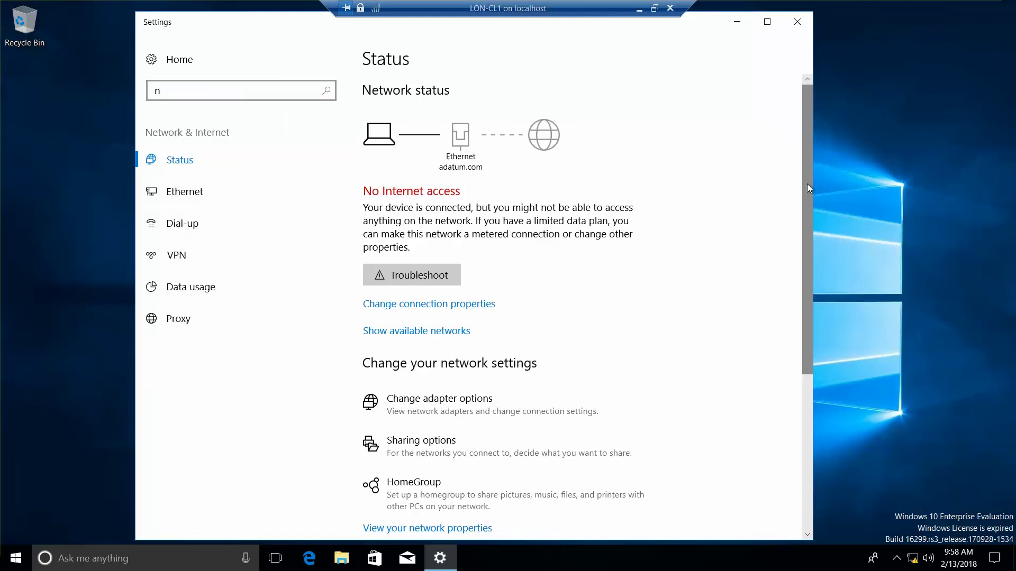
left_click_drag(810, 183, 831, 297)
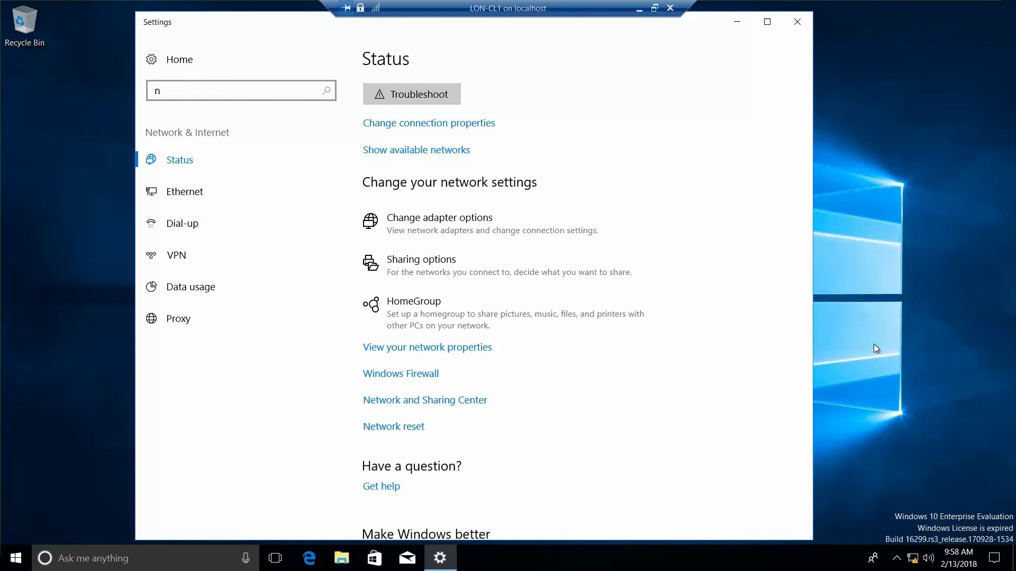
From Sharing options, turn on network discovery and file and printer sharing for the Domain profile
left_click(437, 265)
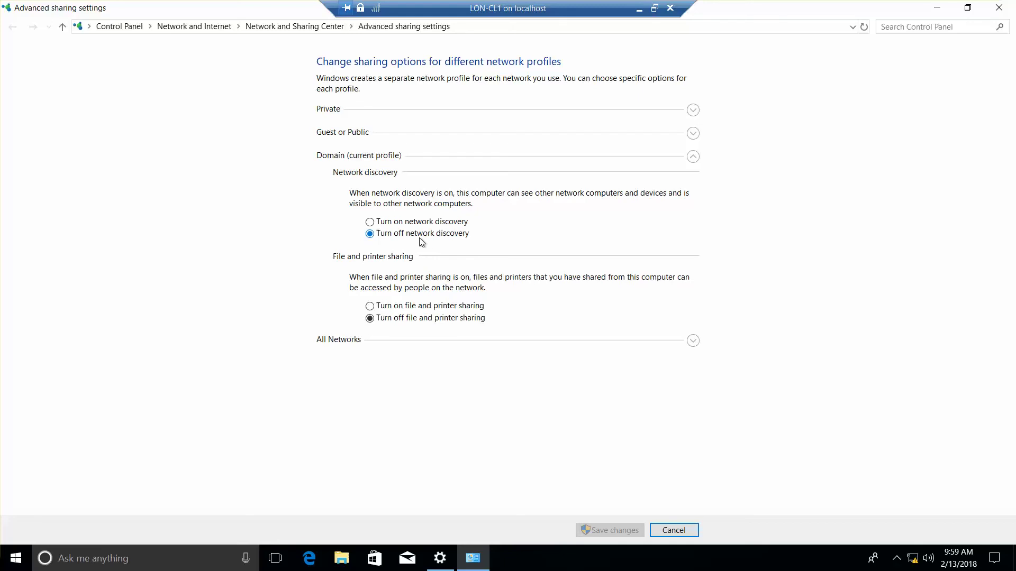
left_click(370, 223)
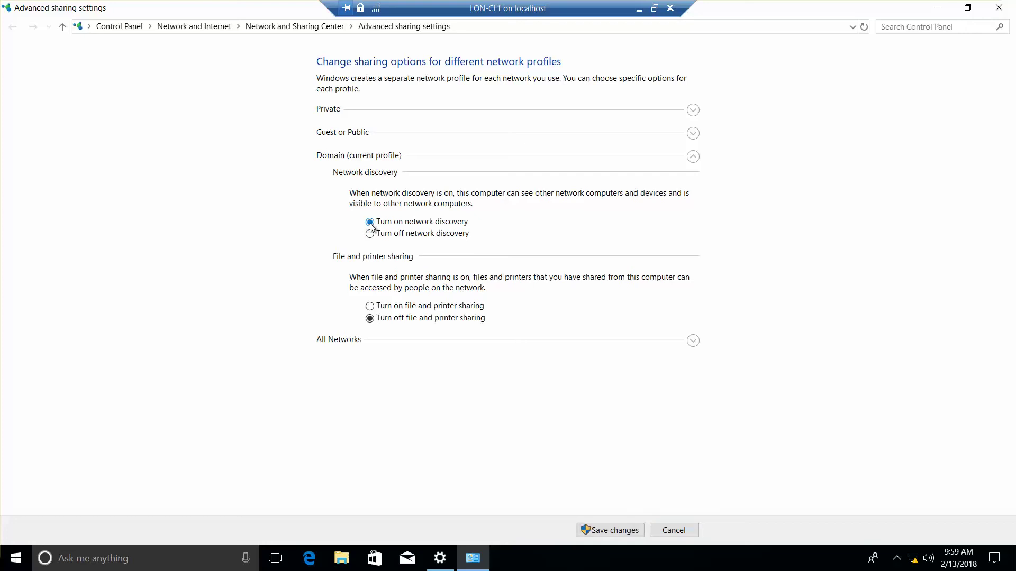
left_click(370, 307)
Under All Networks, turn on Public folder sharing so network users can read and write files
left_click(693, 157)
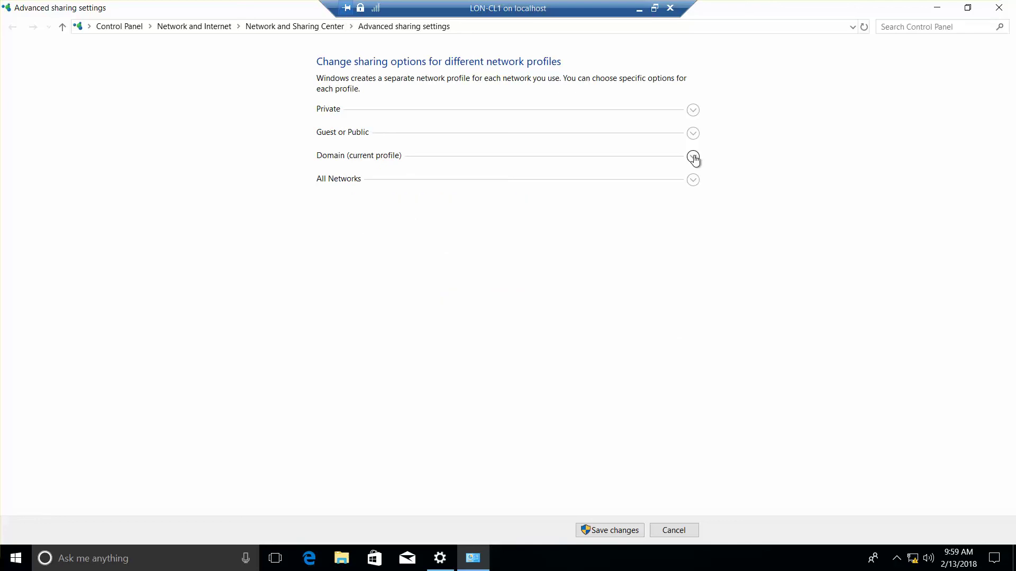
left_click(695, 182)
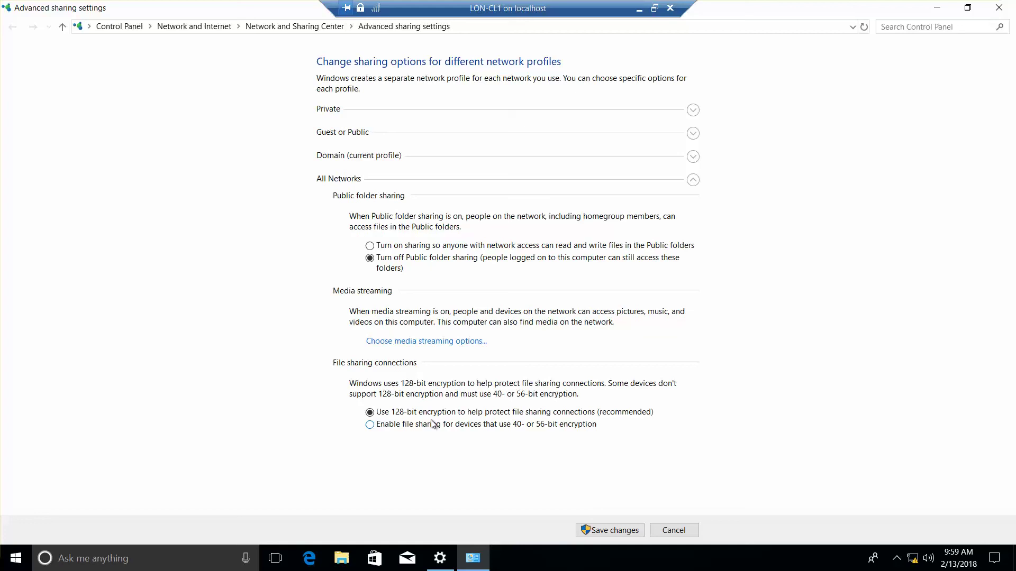
left_click(371, 246)
Recheck the Domain and All Networks sharing options, then save the changes
left_click(694, 157)
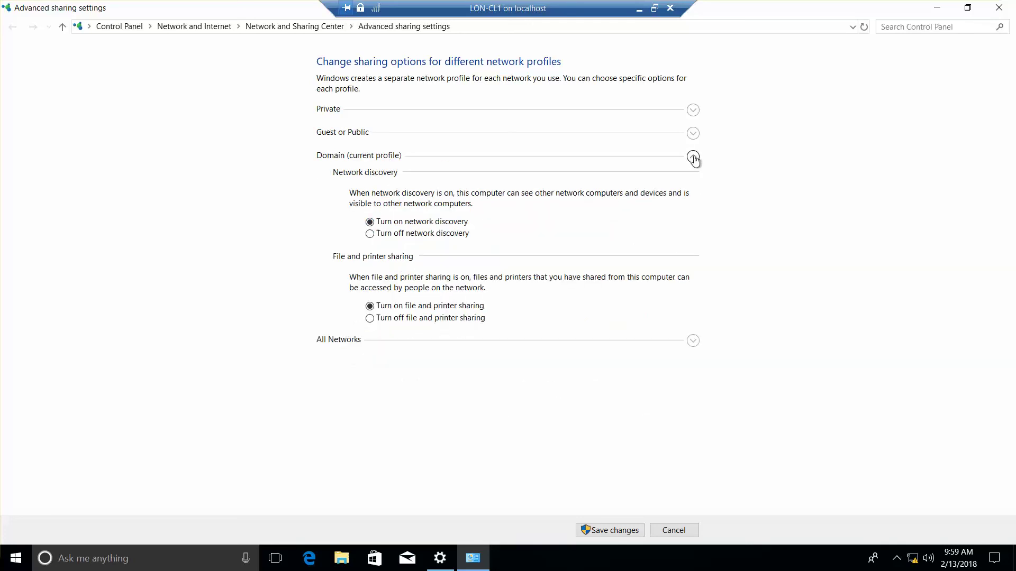
left_click(693, 157)
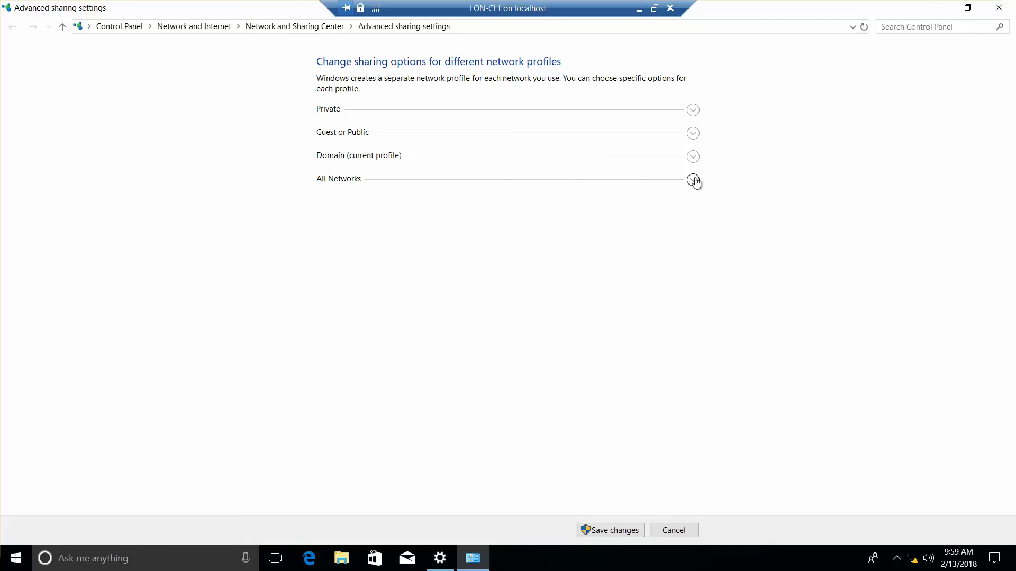
left_click(694, 180)
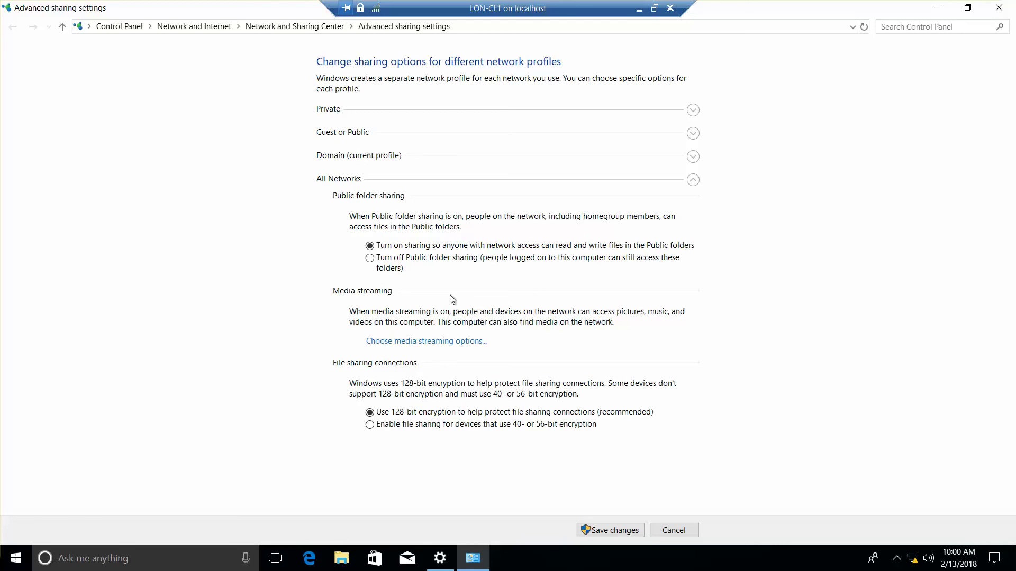
left_click(625, 532)
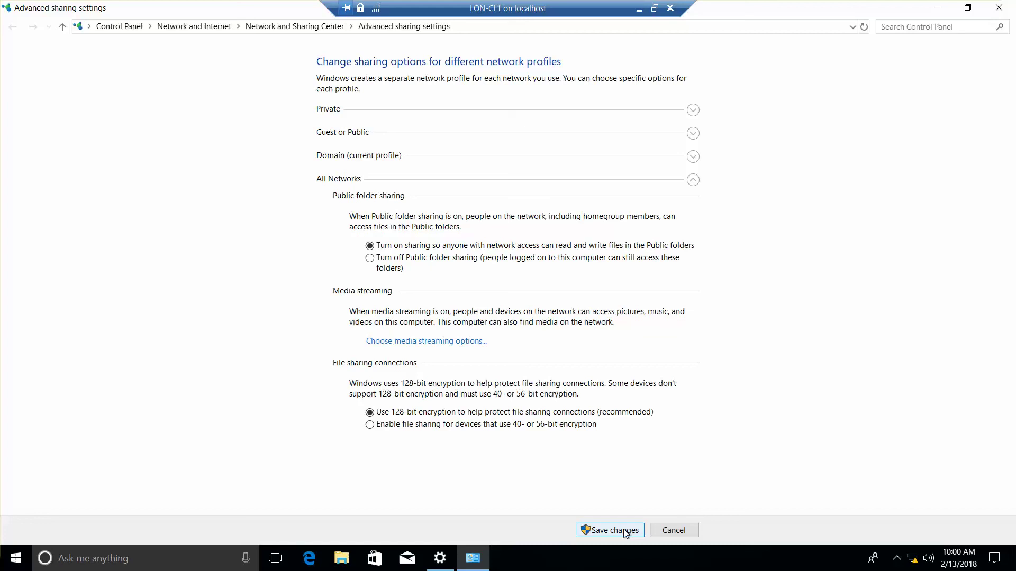